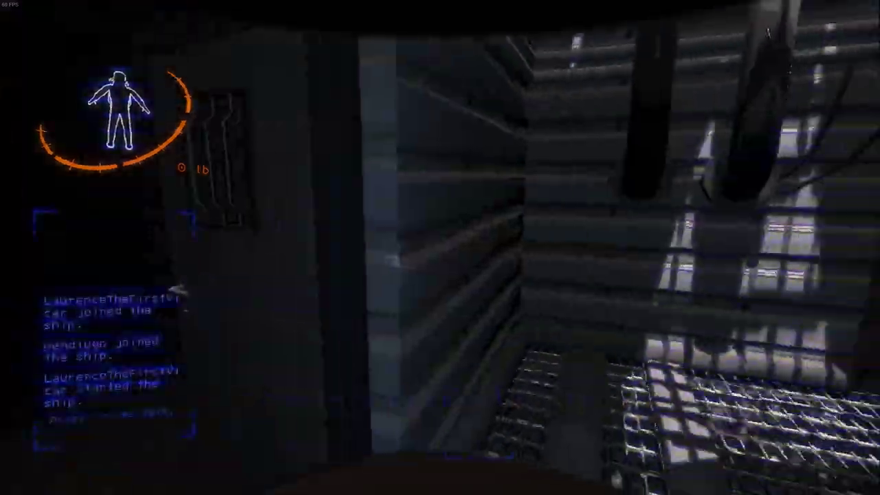
{"action": "key", "text": "e"}
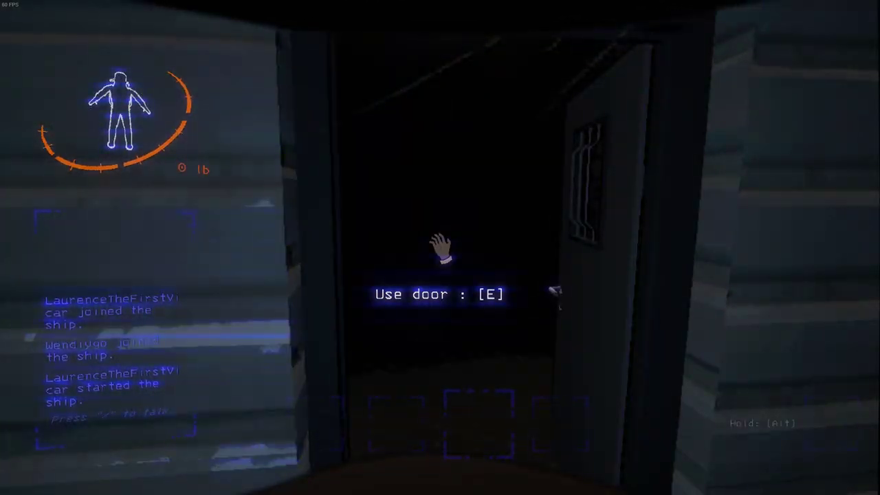
{"action": "key", "text": "w"}
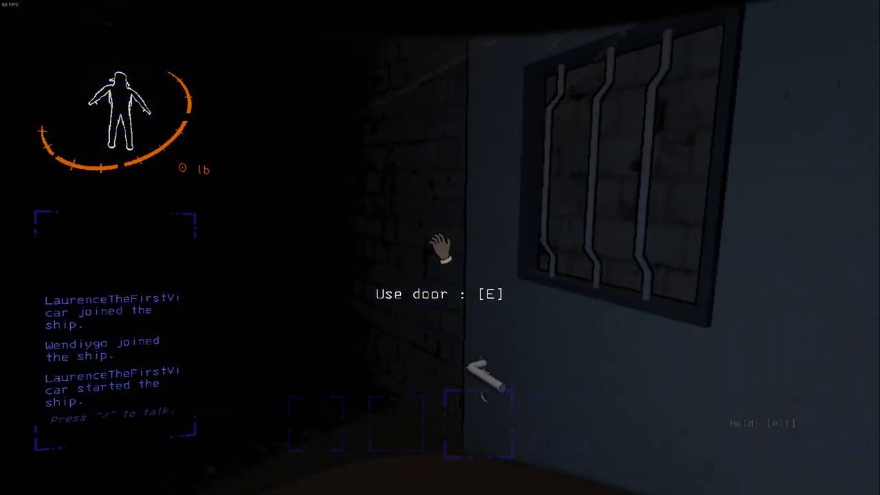
{"action": "key", "text": "w"}
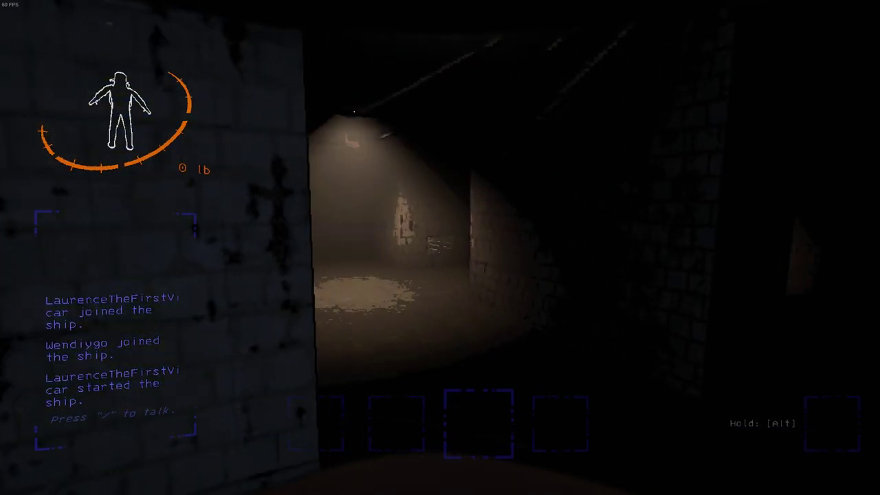
{"action": "key", "text": "w"}
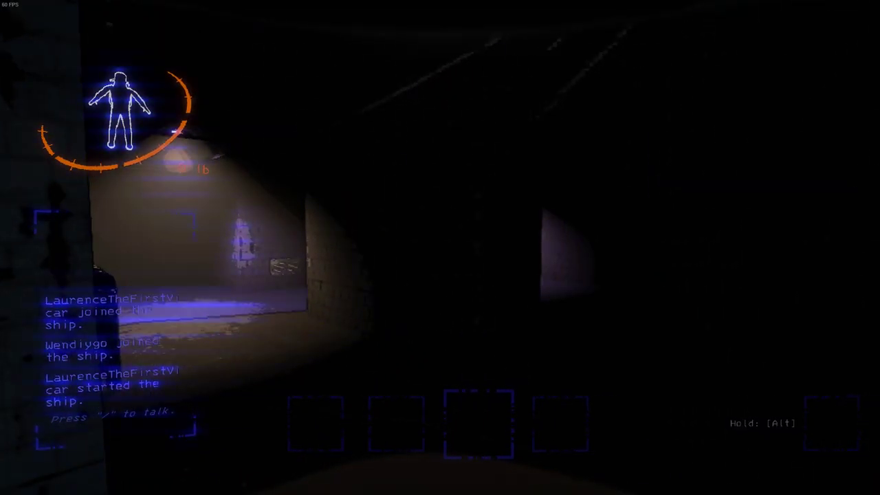
{"action": "key", "text": "w"}
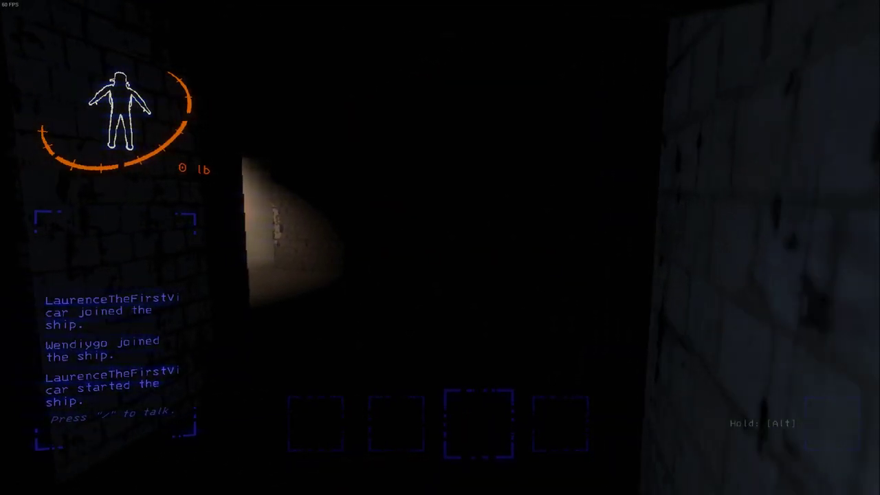
{"action": "key", "text": "w"}
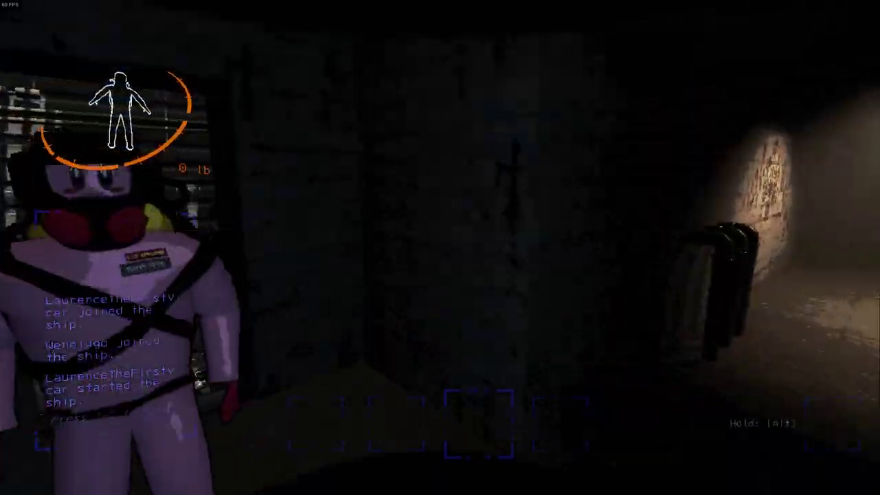
{"action": "key", "text": "w"}
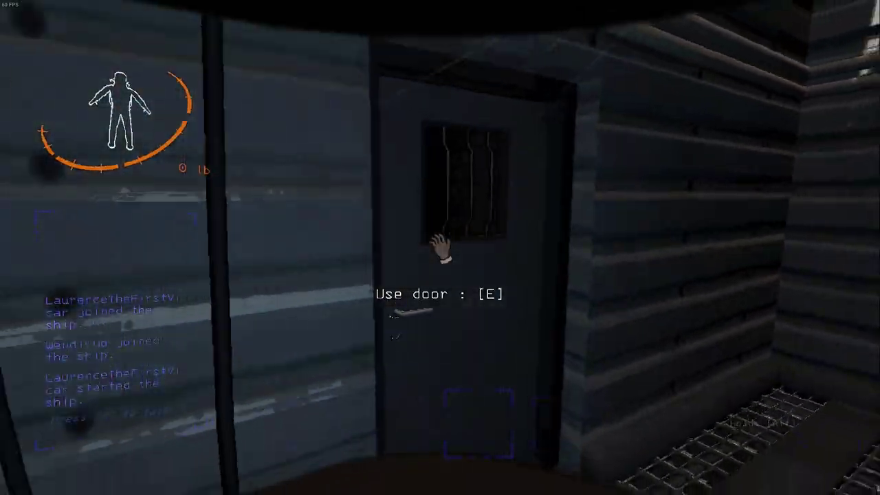
{"action": "key", "text": "e"}
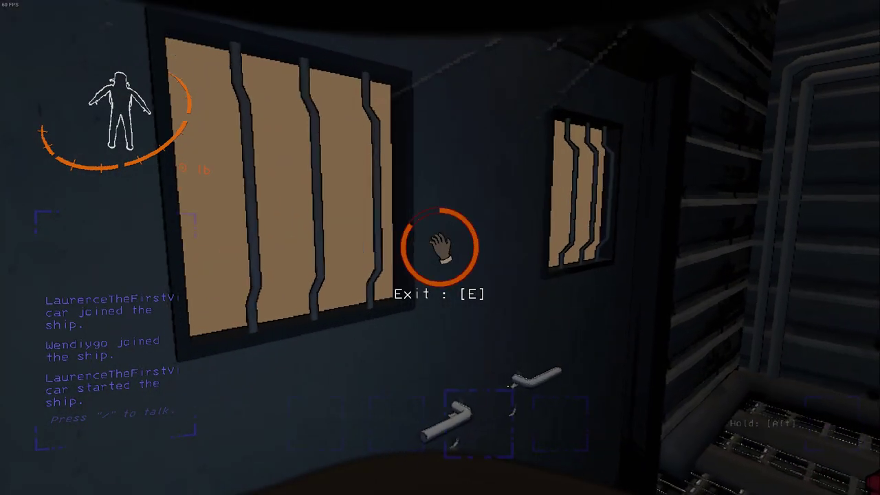
{"action": "key", "text": "e"}
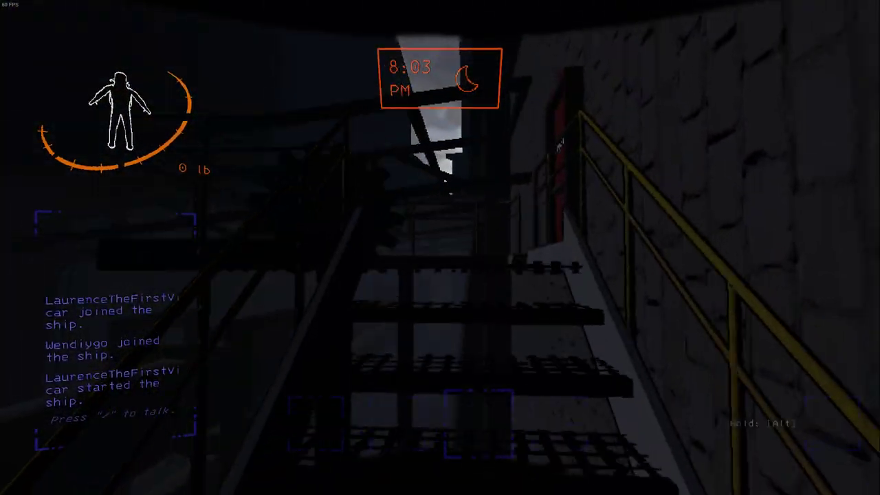
{"action": "key", "text": "e"}
{"action": "key", "text": "g"}
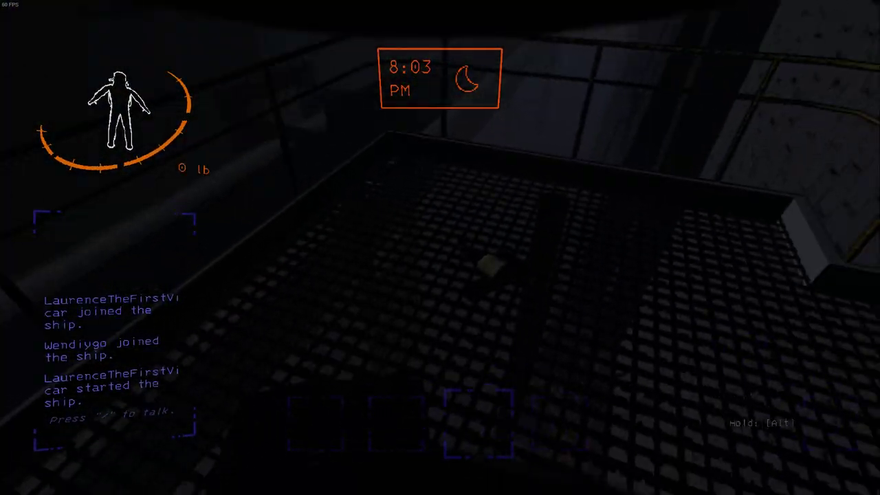
{"action": "key", "text": "e"}
{"action": "key", "text": "e"}
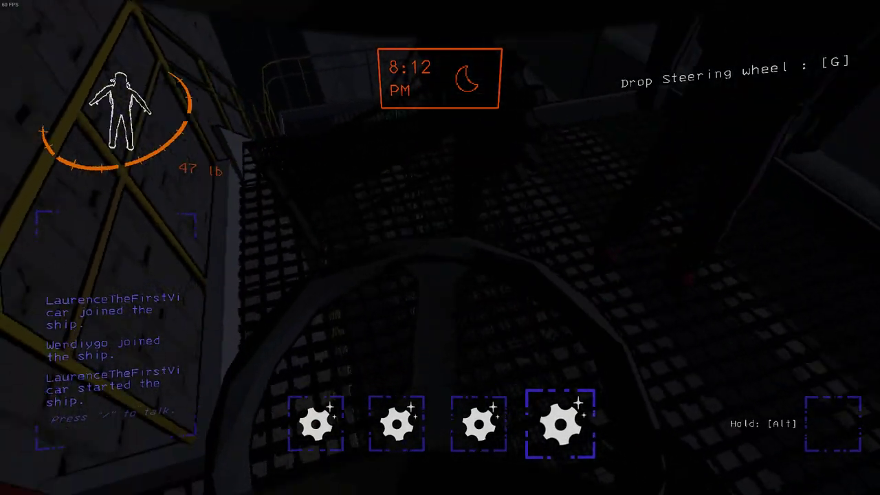
{"action": "scroll", "coordinate": [440, 248], "scroll_direction": "down", "scroll_amount": 1}
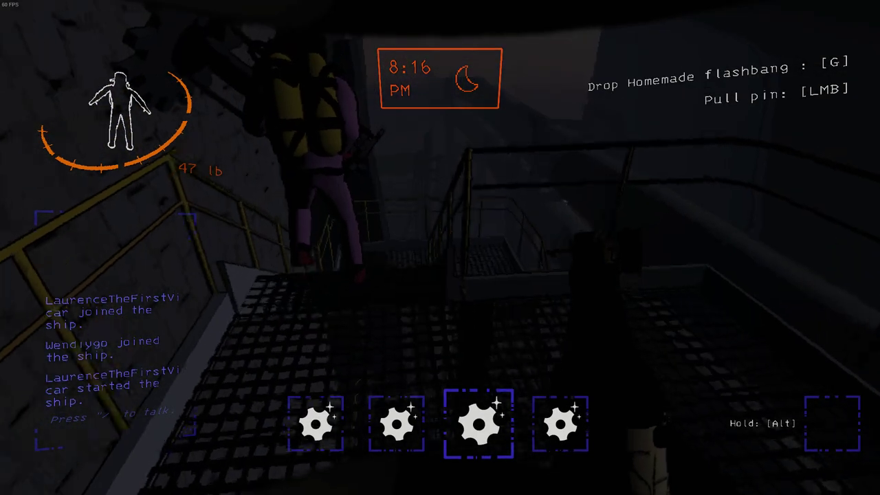